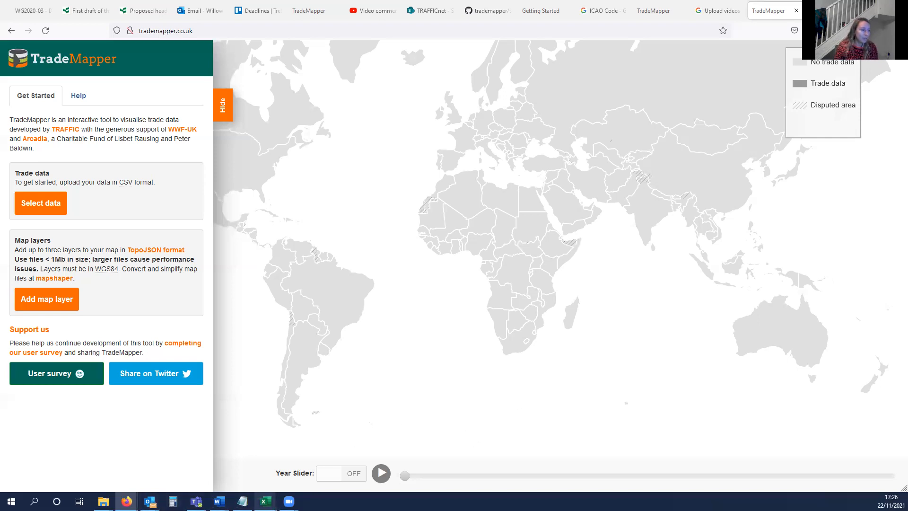
- Switch to the Mix_port_country_codes workbook in Excel and review its Species and Quantity columns
mouse_move(266, 501)
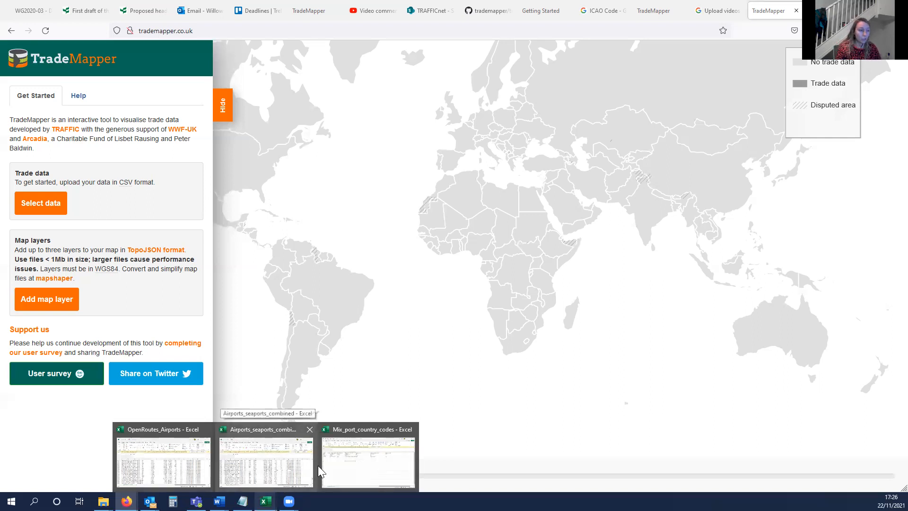
click(358, 465)
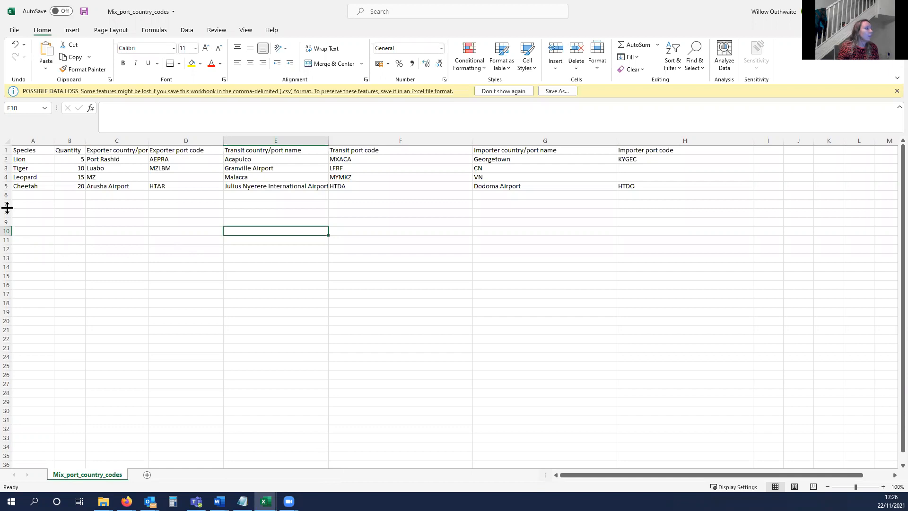
click(22, 138)
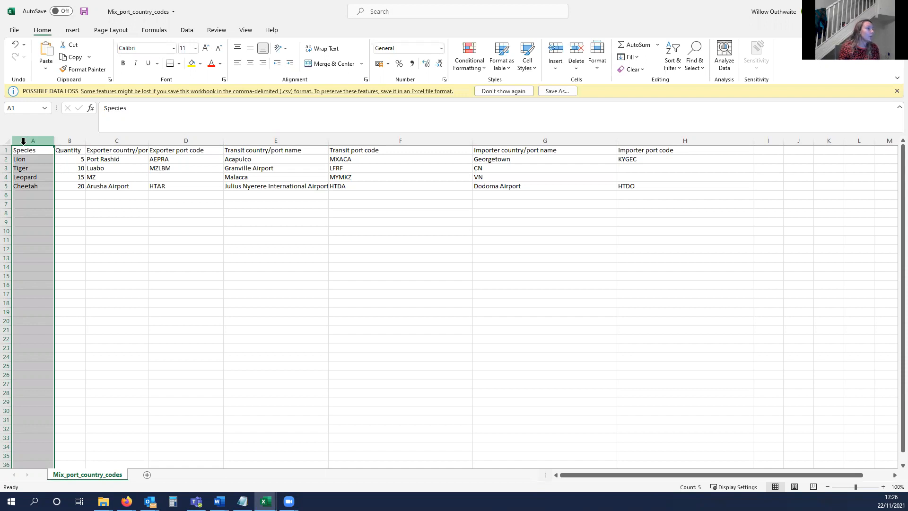
click(62, 141)
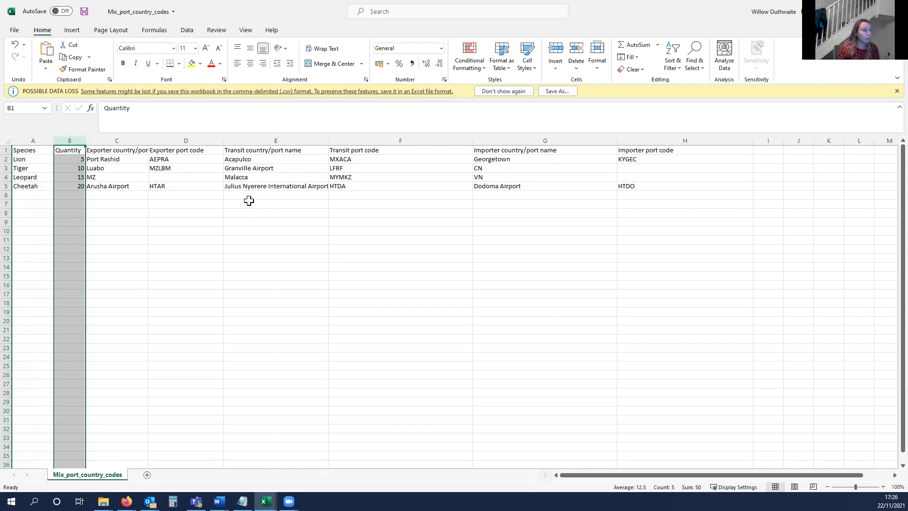
- Widen column C to fit the full "Exporter country/port name" header and review the port and country entries in it
drag(148, 141, 181, 143)
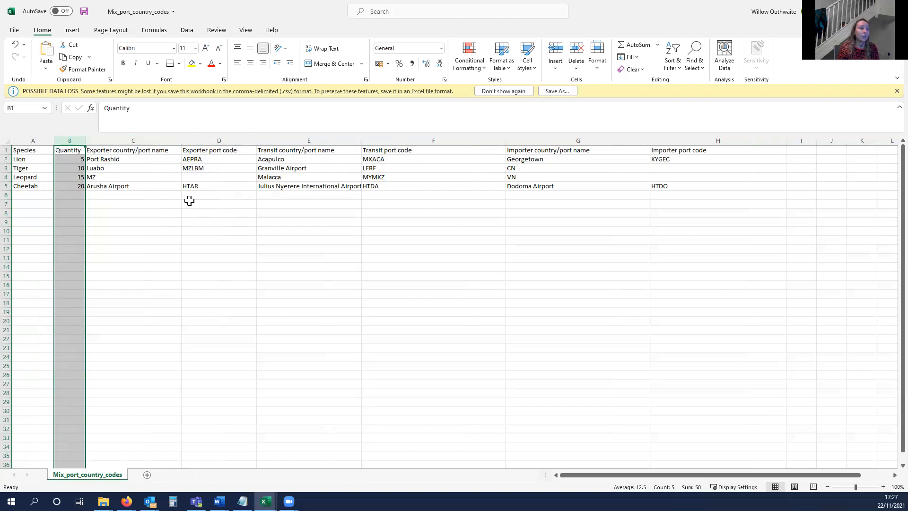
click(153, 139)
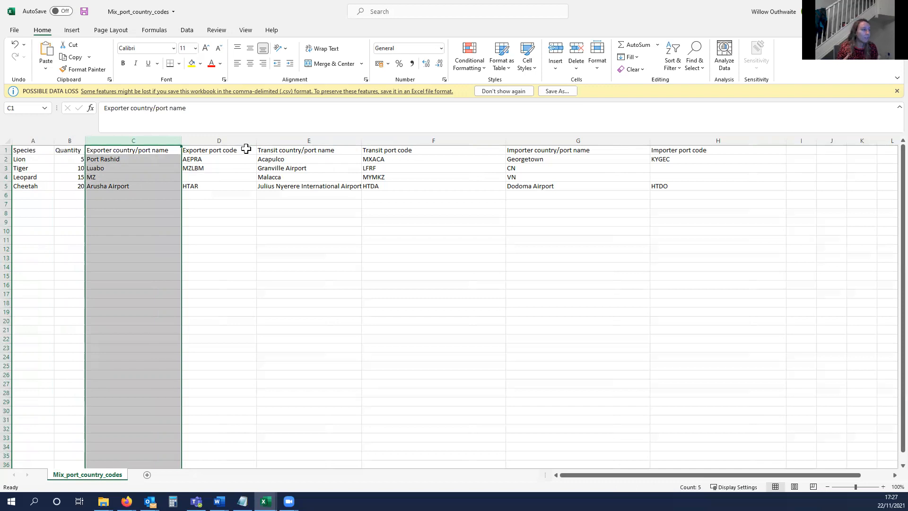
click(122, 178)
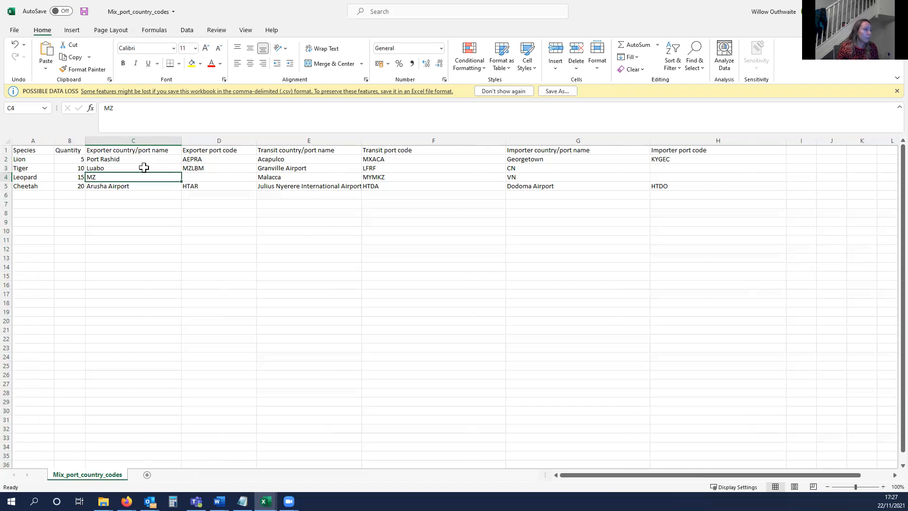
click(147, 186)
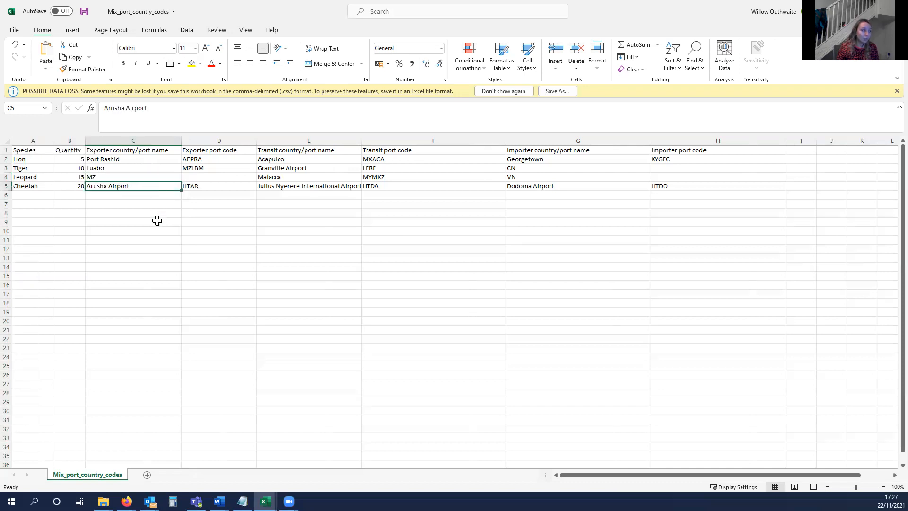
click(134, 177)
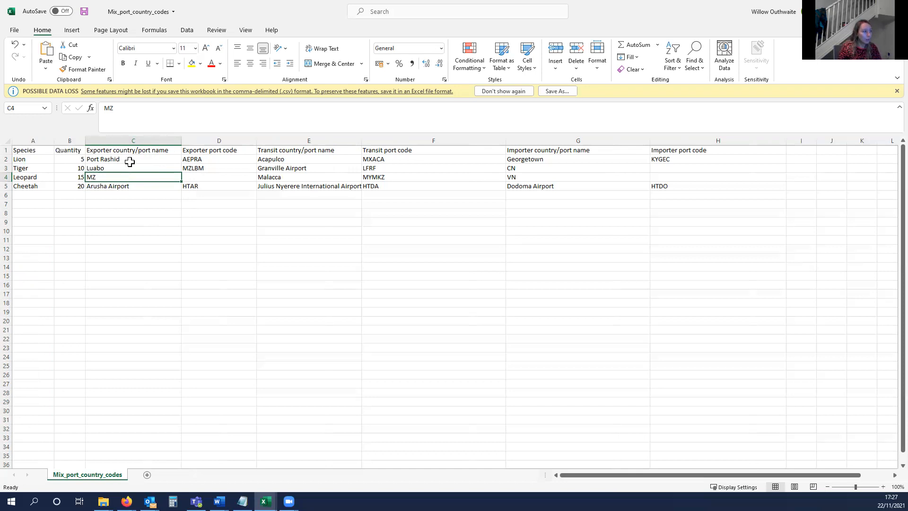
click(121, 139)
click(106, 177)
- Review the "Exporter port code" column, checking the seaport and airport codes in the Lion, Tiger and Cheetah rows
click(212, 140)
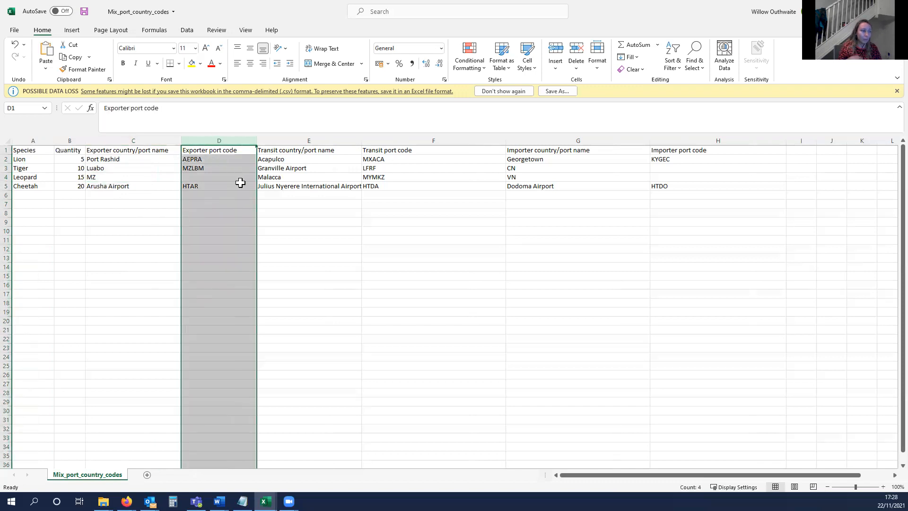
click(219, 159)
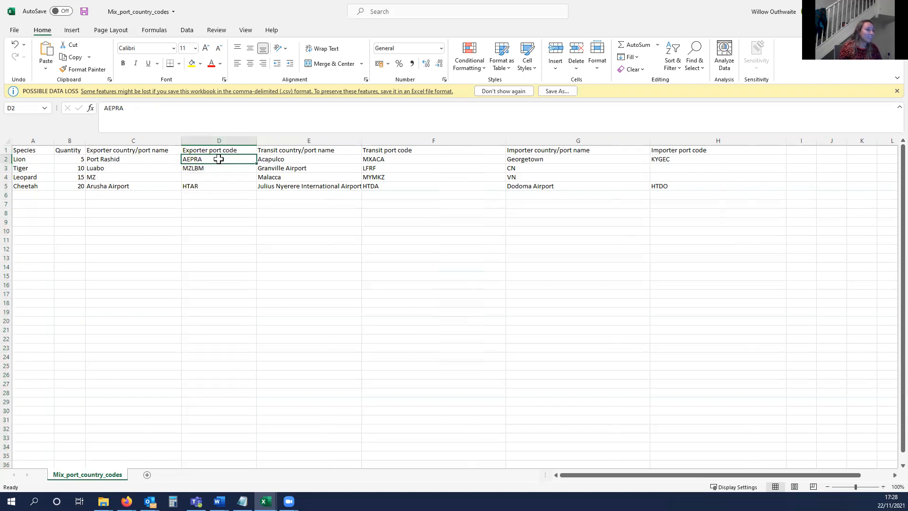
click(220, 168)
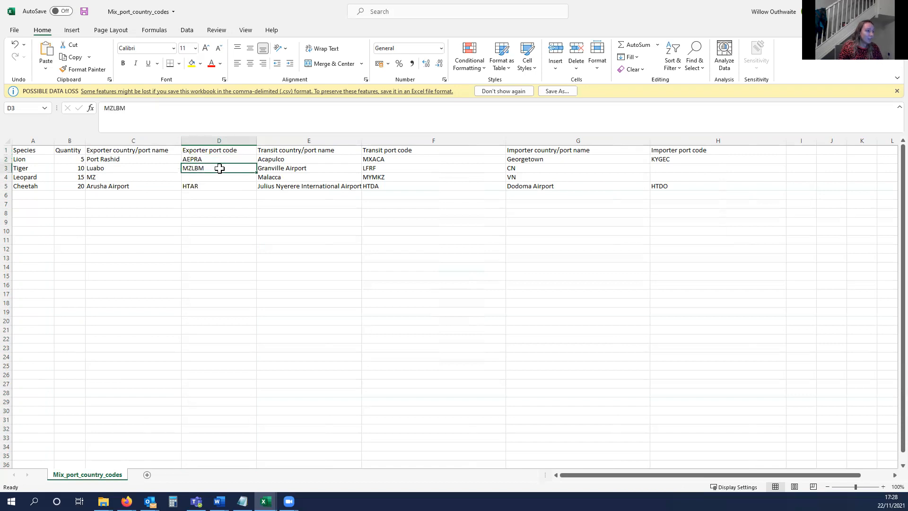
click(217, 186)
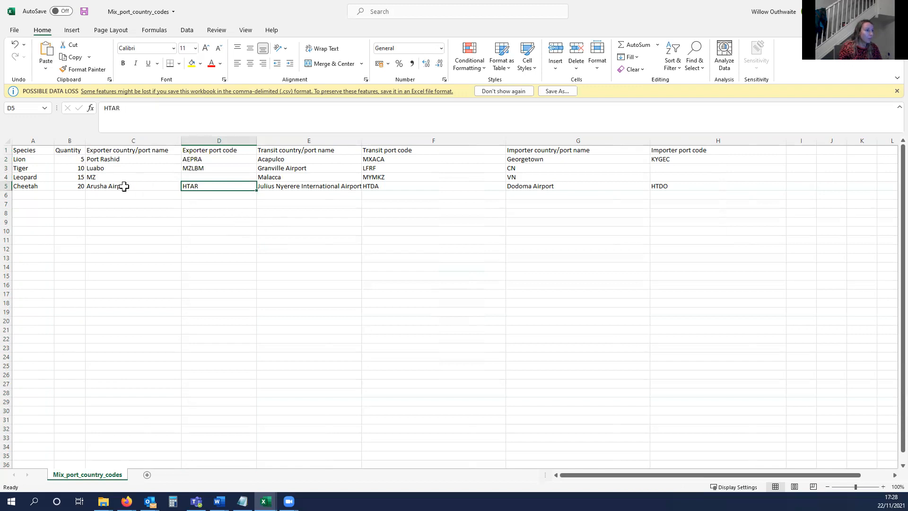
- Examine the exporter, transit and importer entries along the trade routes in the Lion and Tiger rows
click(4, 160)
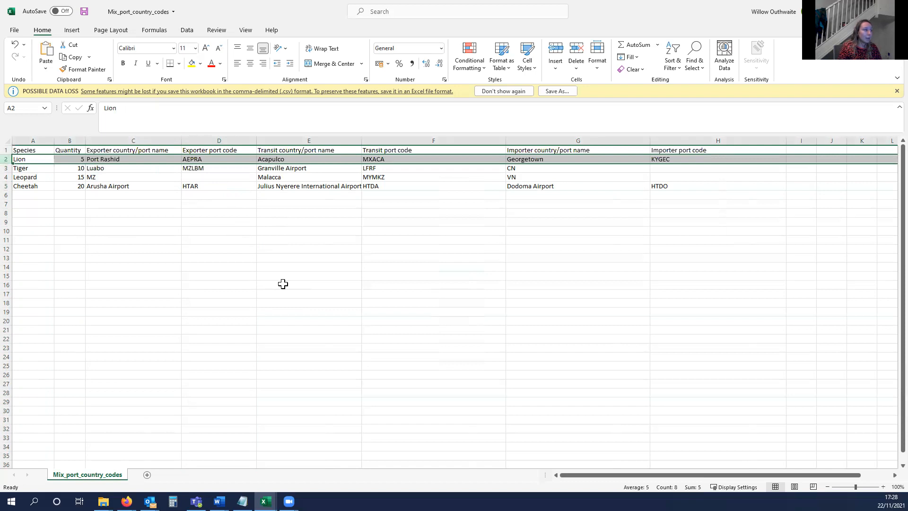
click(195, 158)
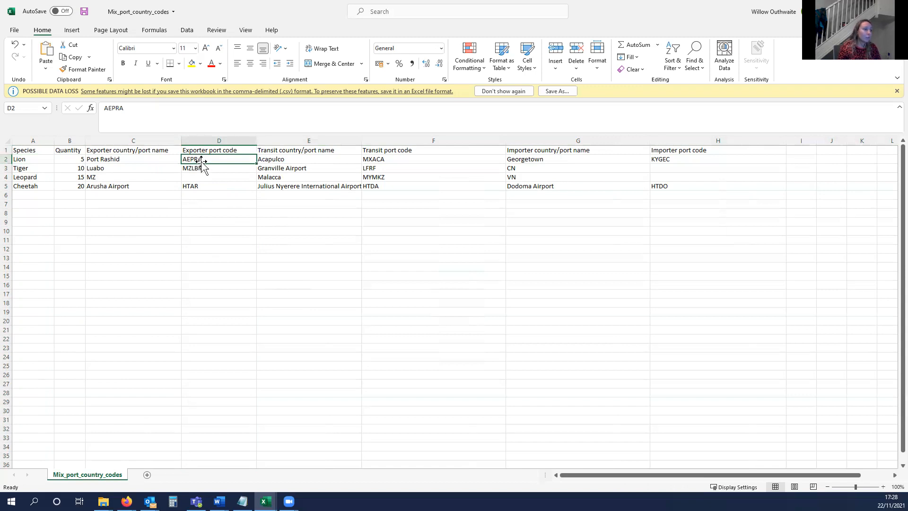
click(396, 158)
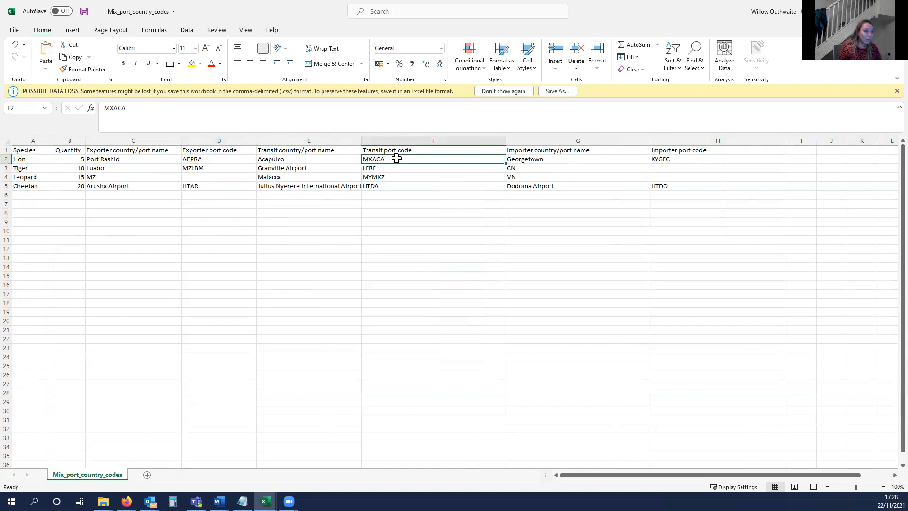
click(659, 158)
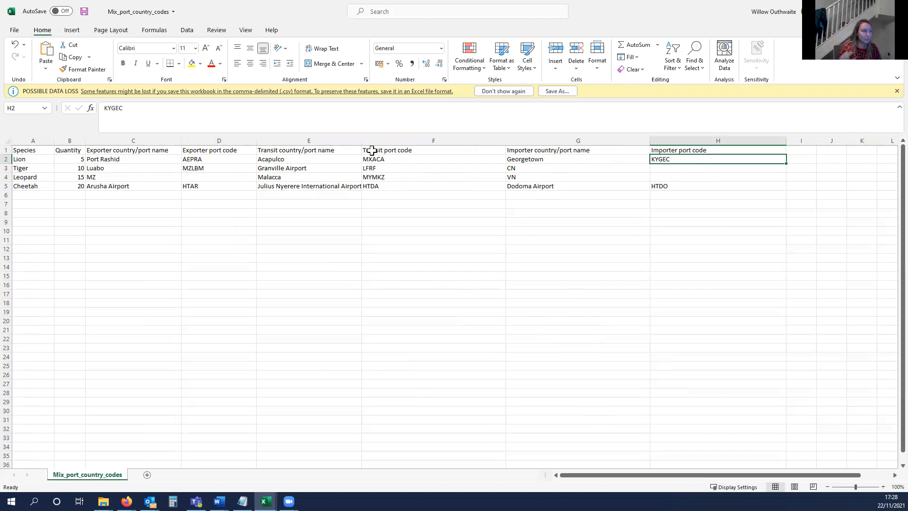
click(6, 172)
key(Left)
click(194, 167)
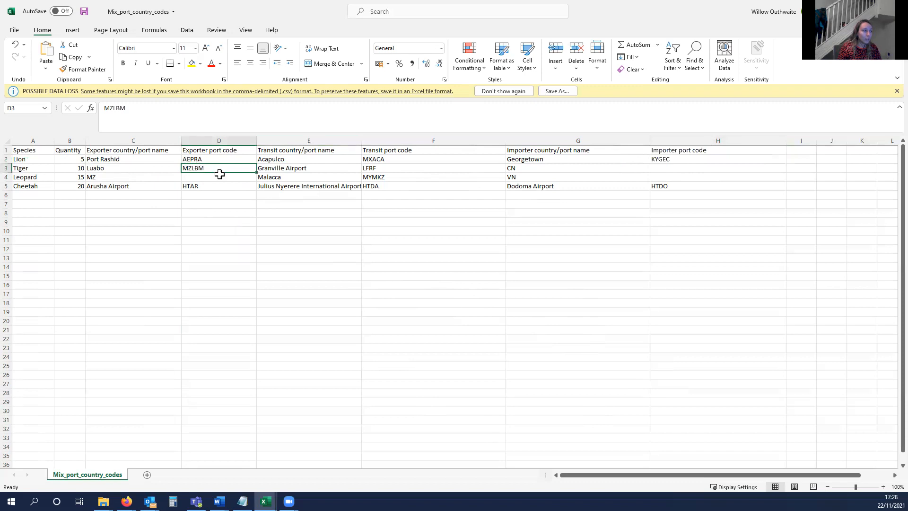
click(380, 166)
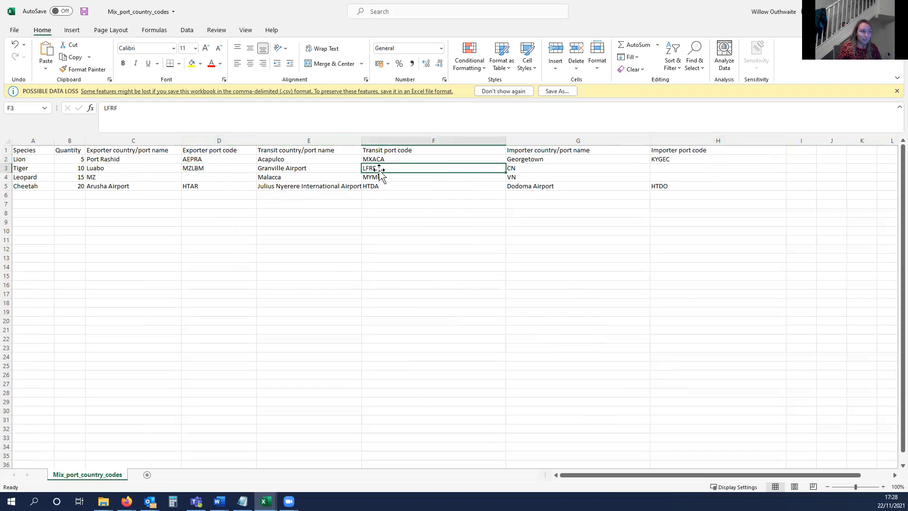
click(594, 168)
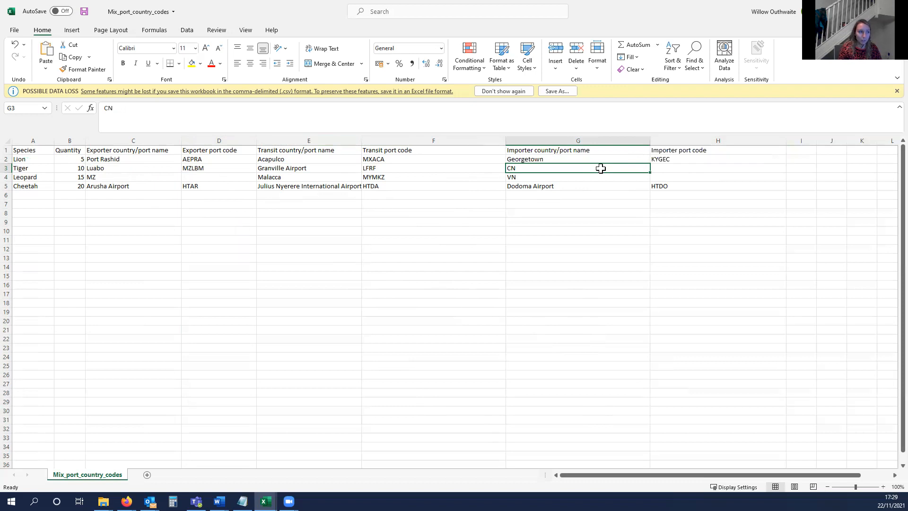
- Examine the exporter, transit and importer entries along the trade routes in the Leopard and Cheetah rows
click(142, 177)
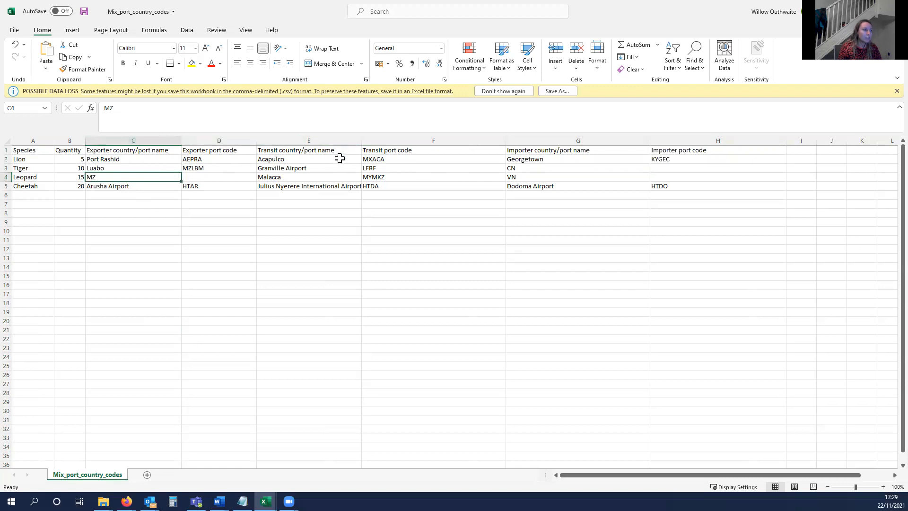
click(402, 178)
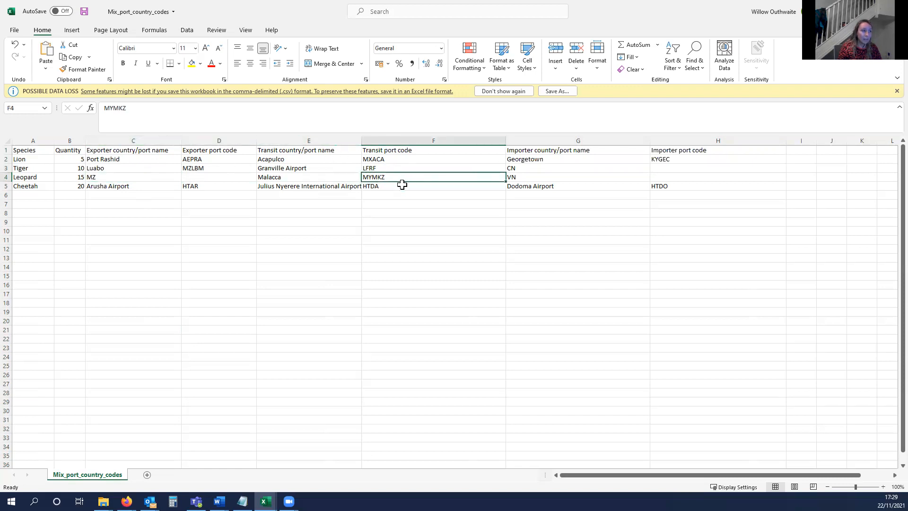
click(580, 177)
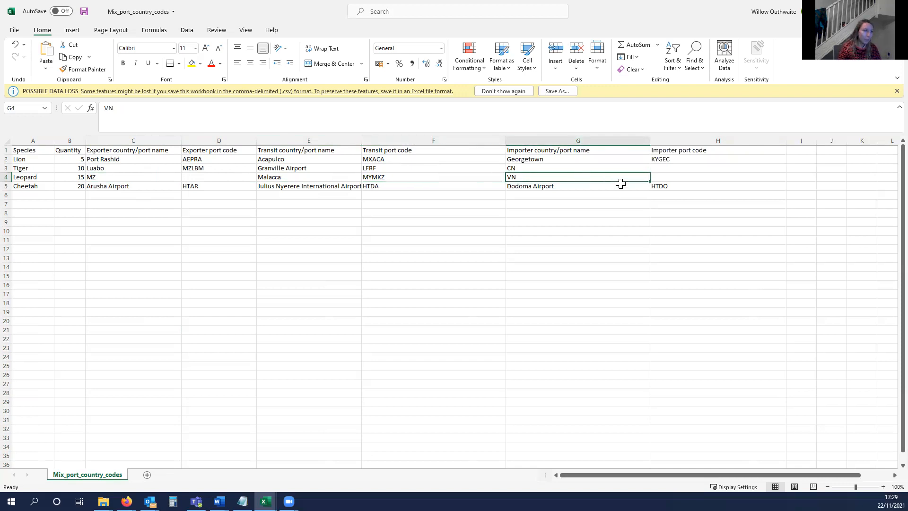
click(6, 186)
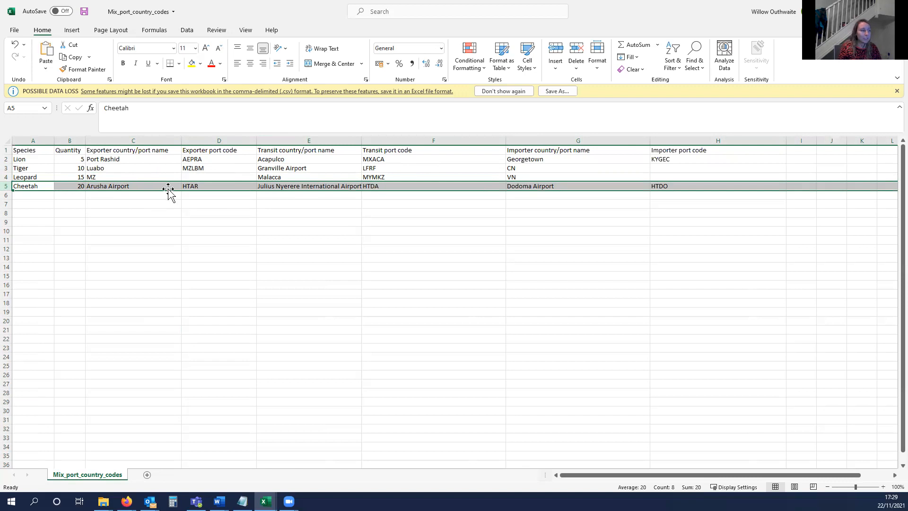
click(125, 184)
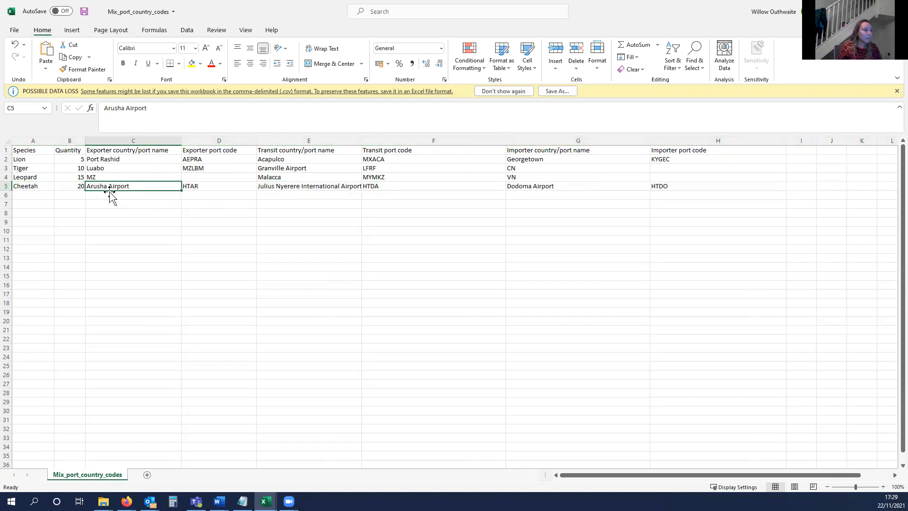
click(290, 185)
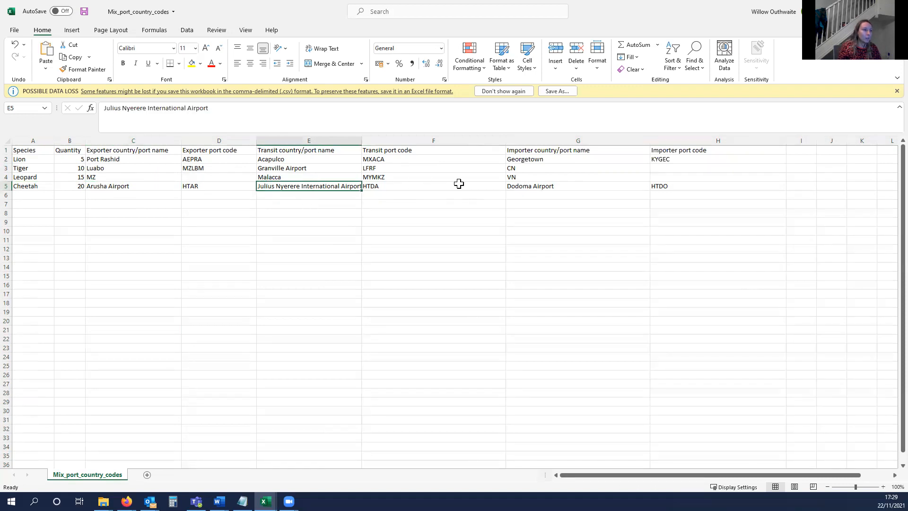
click(516, 186)
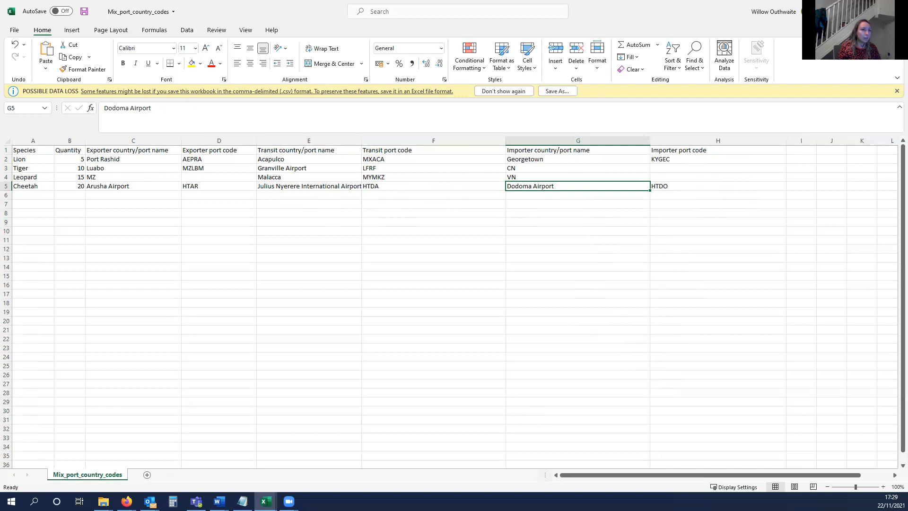
- Save and close the workbook, and load Mix_port_country_codes from the Phase2 folder as trade data in TradeMapper
key(alt+F4)
click(416, 269)
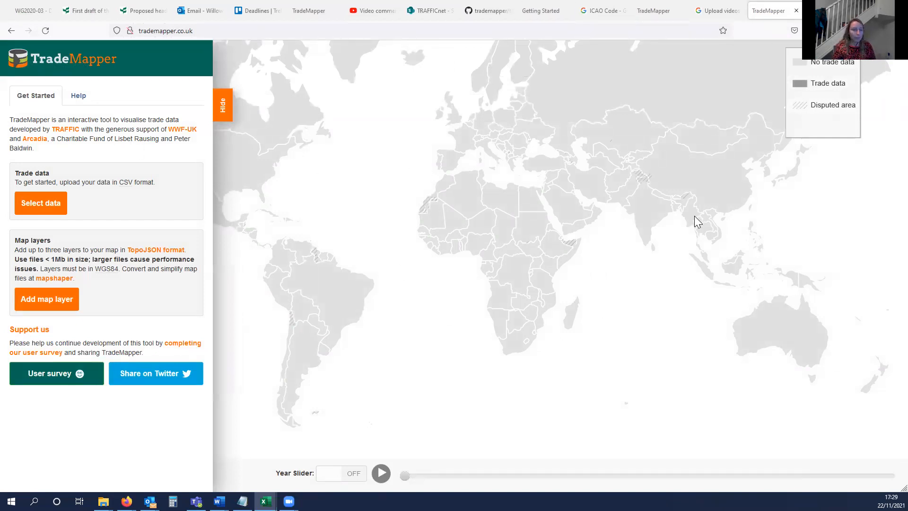
click(51, 204)
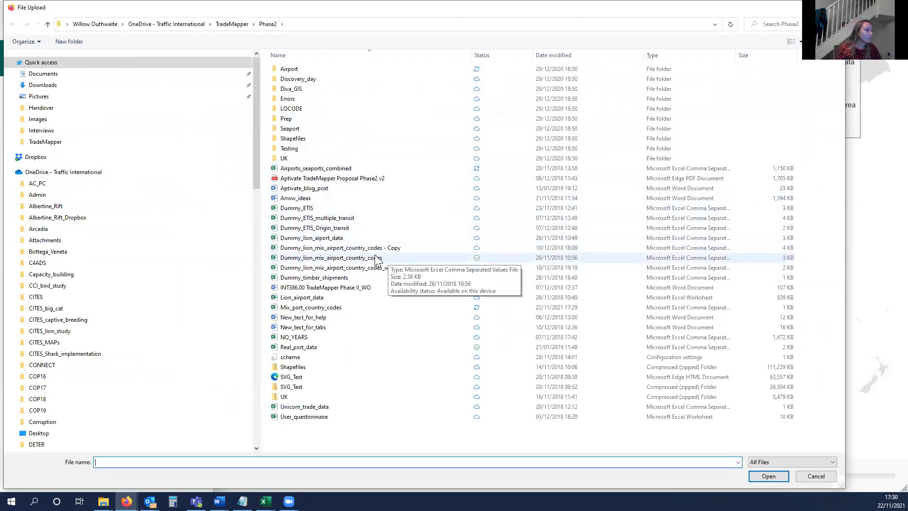
double_click(335, 308)
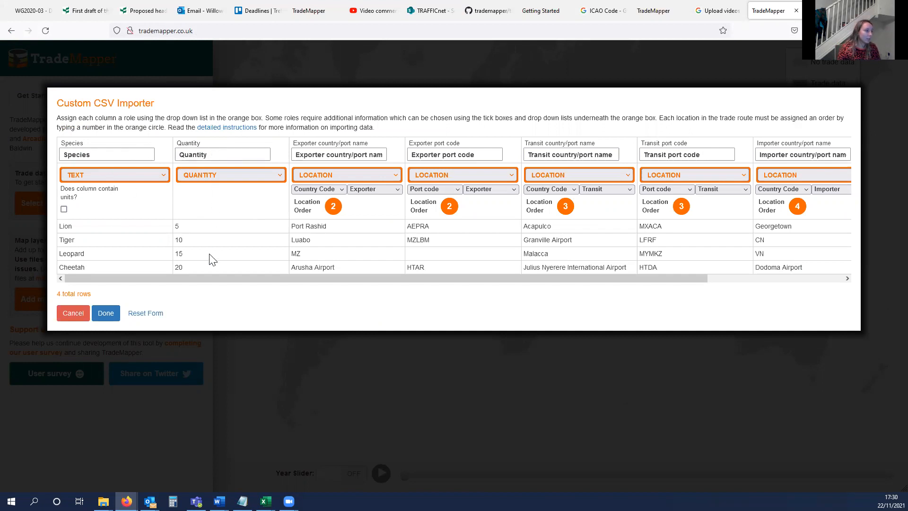
- Set the location order to 1 for both the Exporter country/port name and Exporter port code columns
drag(207, 279, 398, 267)
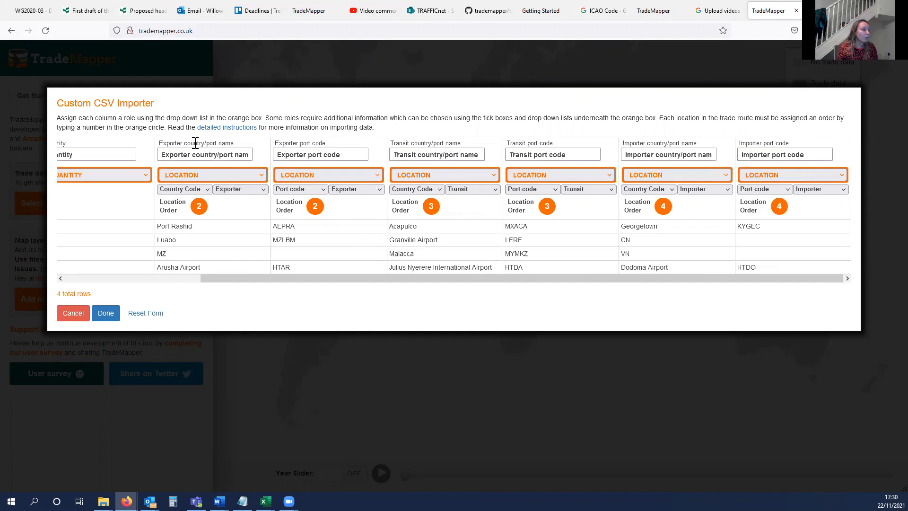
double_click(198, 207)
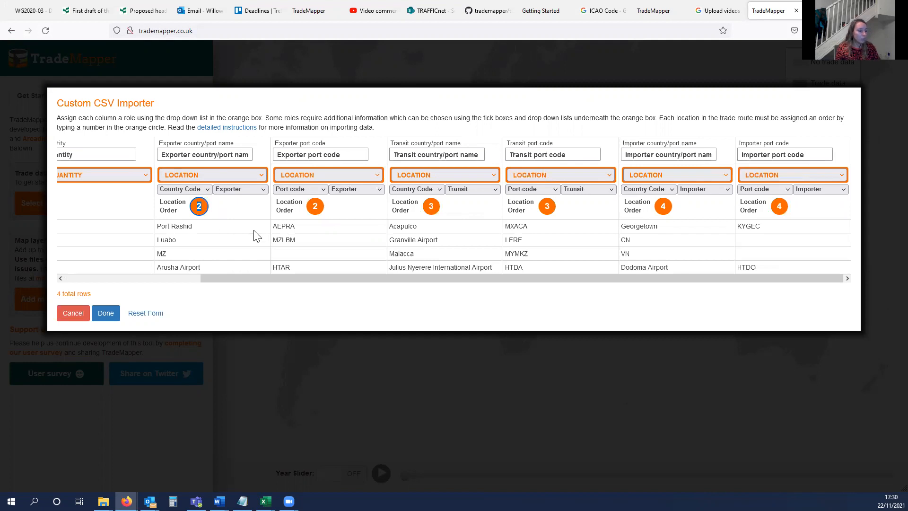
text(1)
double_click(320, 207)
text(1)
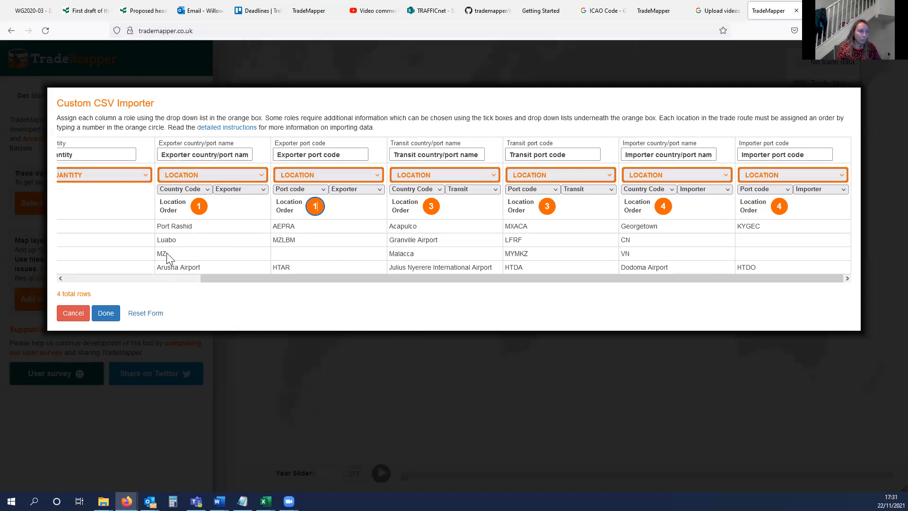
- Check the location type and trade role options of the Exporter country/port name and Exporter port code columns
click(185, 190)
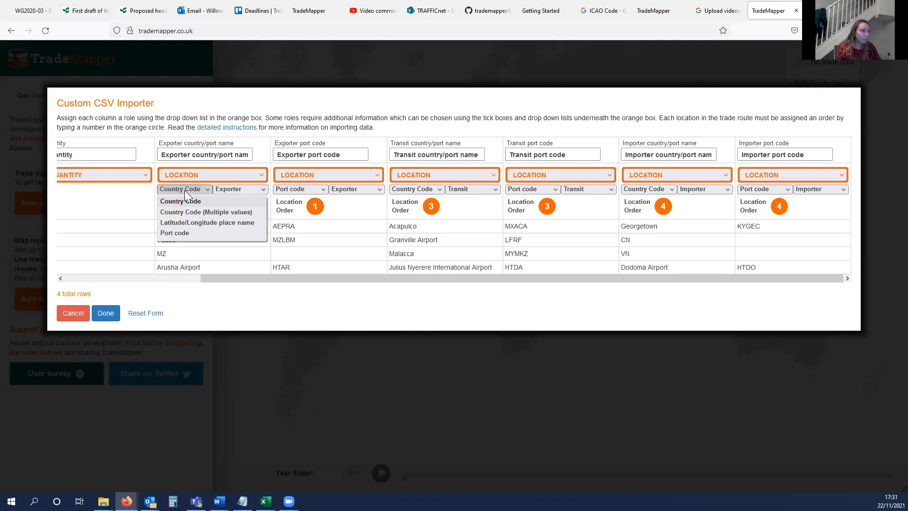
click(185, 191)
click(250, 189)
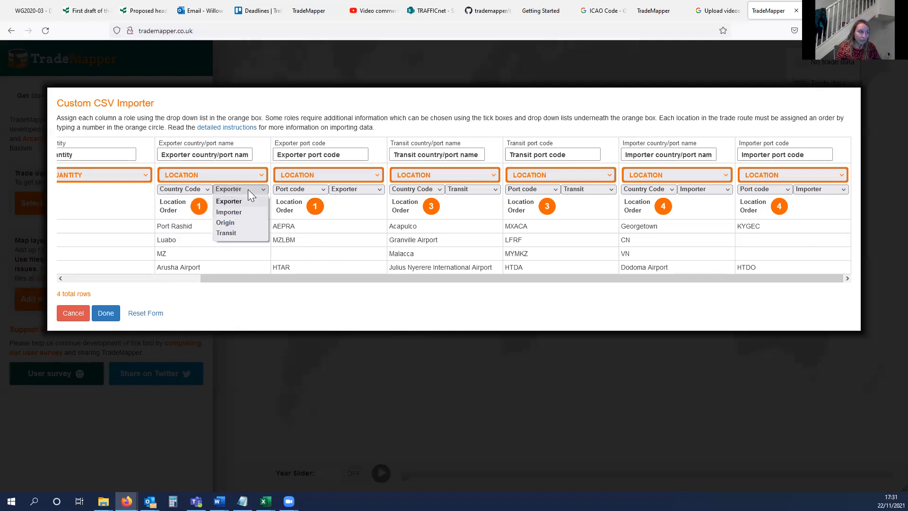
click(248, 189)
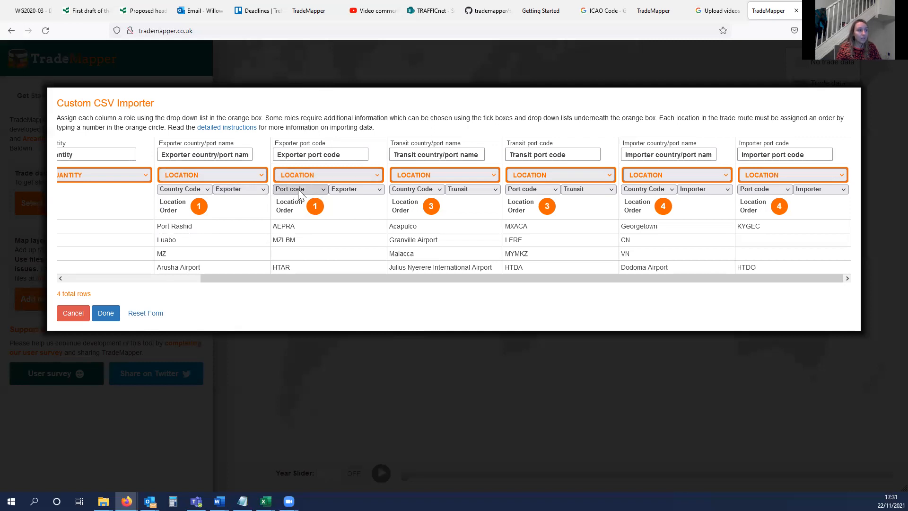
click(300, 189)
click(300, 189)
click(349, 190)
click(350, 196)
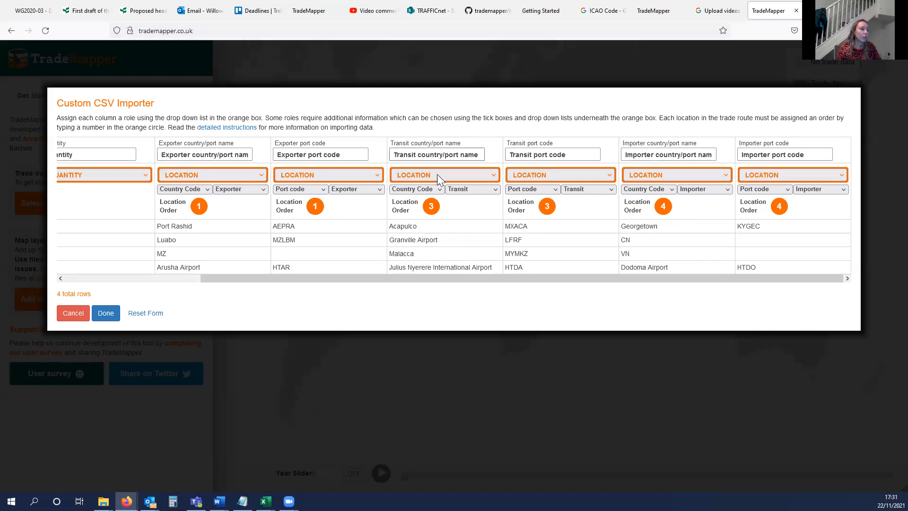
- Set the location order to 2 for both the Transit country/port name and Transit port code columns
click(431, 205)
text(2)
click(550, 206)
text(2)
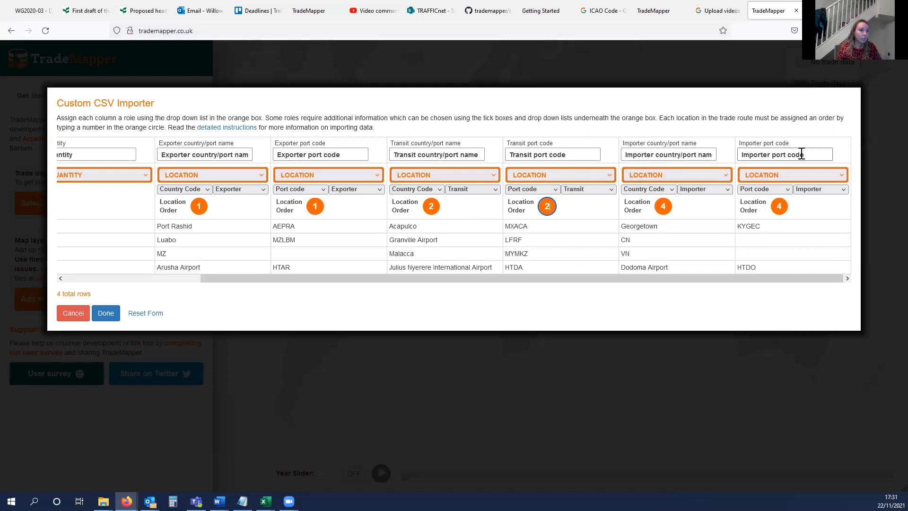
- Set the location order to 3 for both the Importer country/port name and Importer port code columns, and complete the import
click(664, 206)
text(3)
click(780, 206)
text(3)
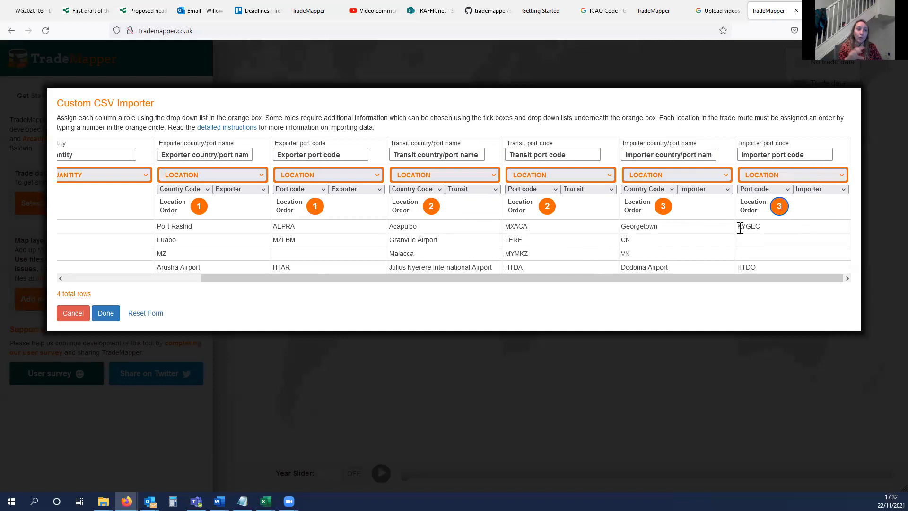
drag(403, 278, 122, 289)
click(106, 313)
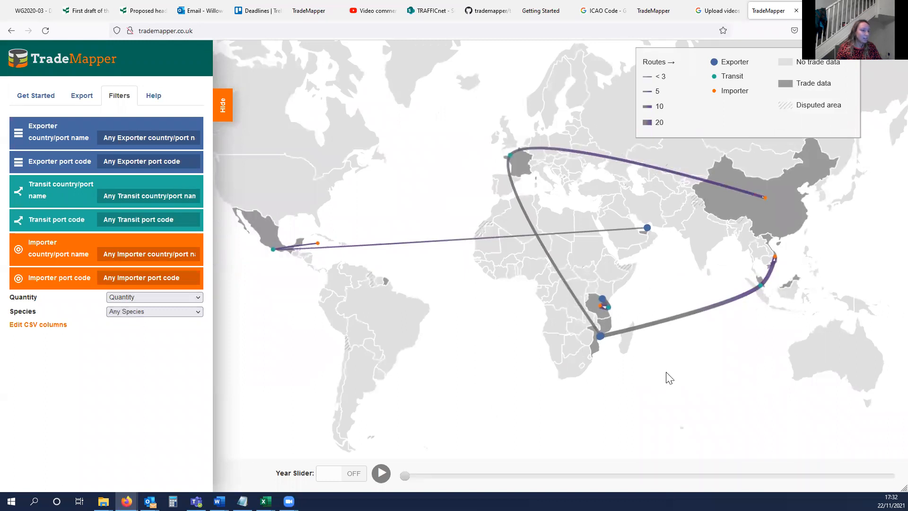
- Inspect the route details at the exporter and importer ends of the short trade route within Tanzania
scroll(620, 304, up, 10)
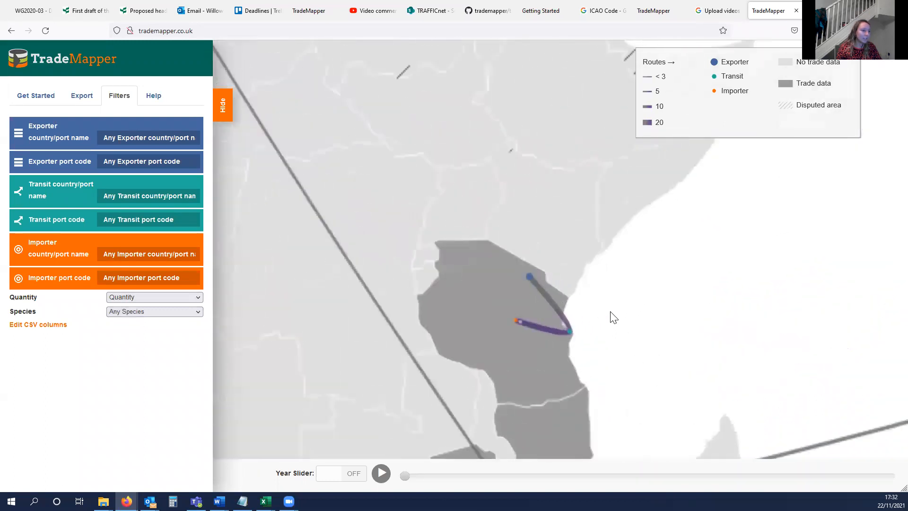
scroll(639, 298, up, 3)
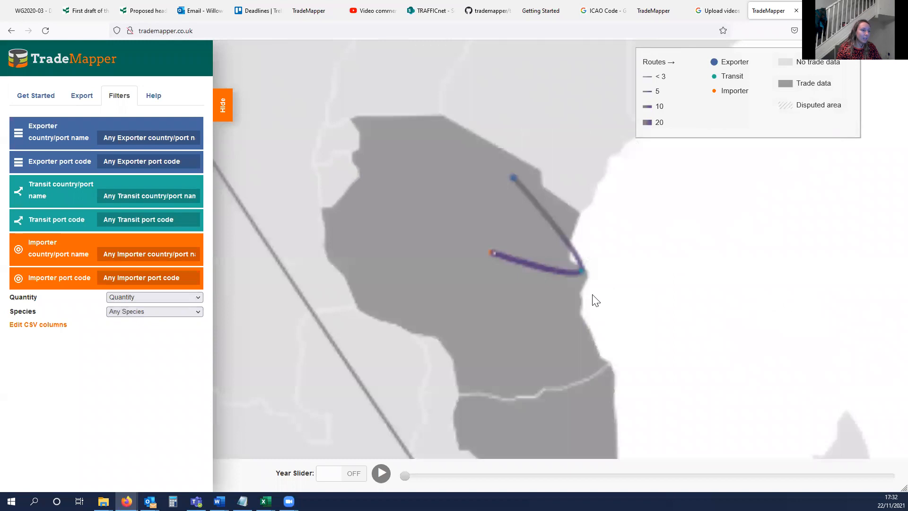
click(514, 178)
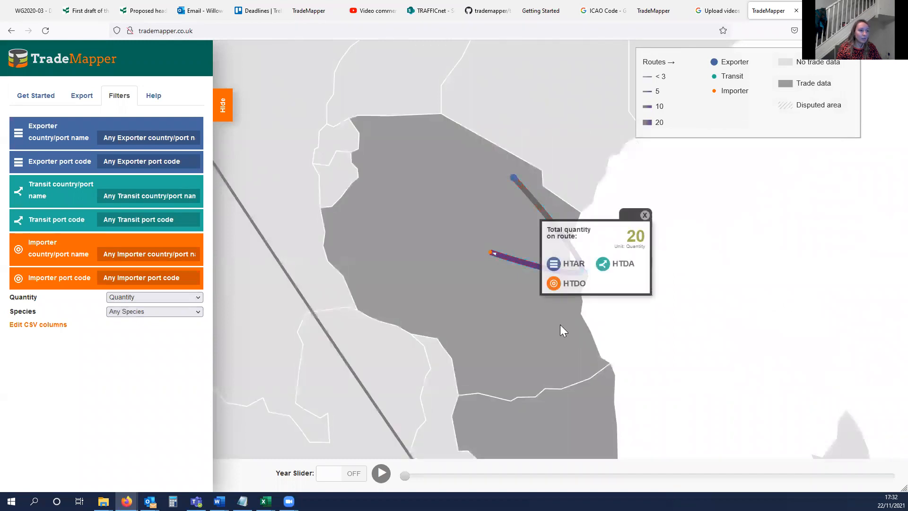
click(644, 215)
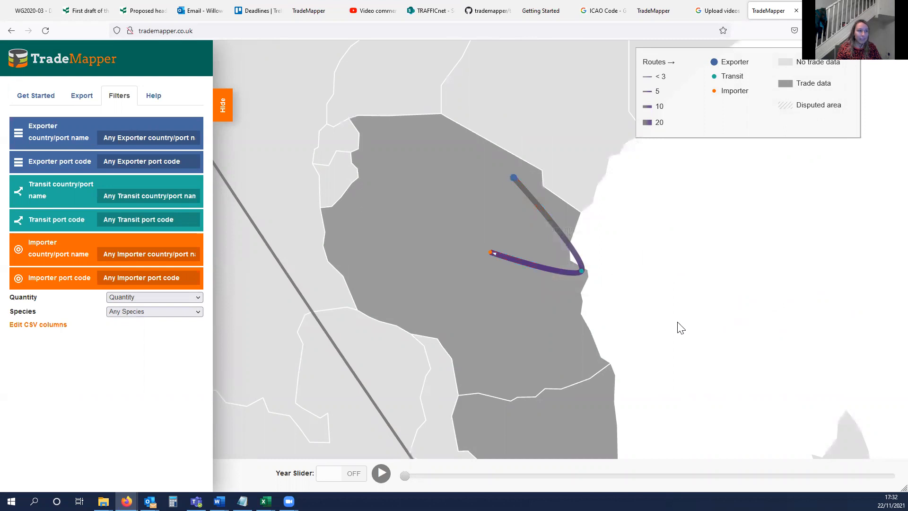
click(492, 256)
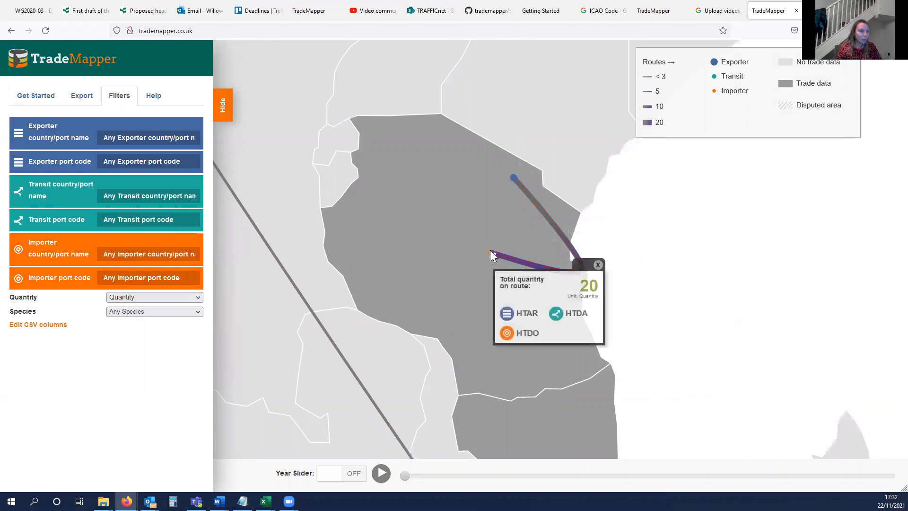
mouse_move(582, 314)
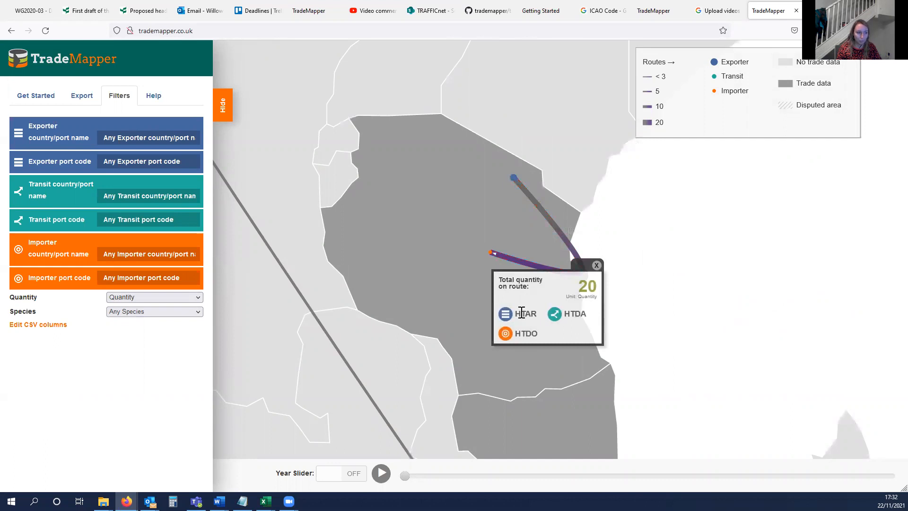
mouse_move(522, 313)
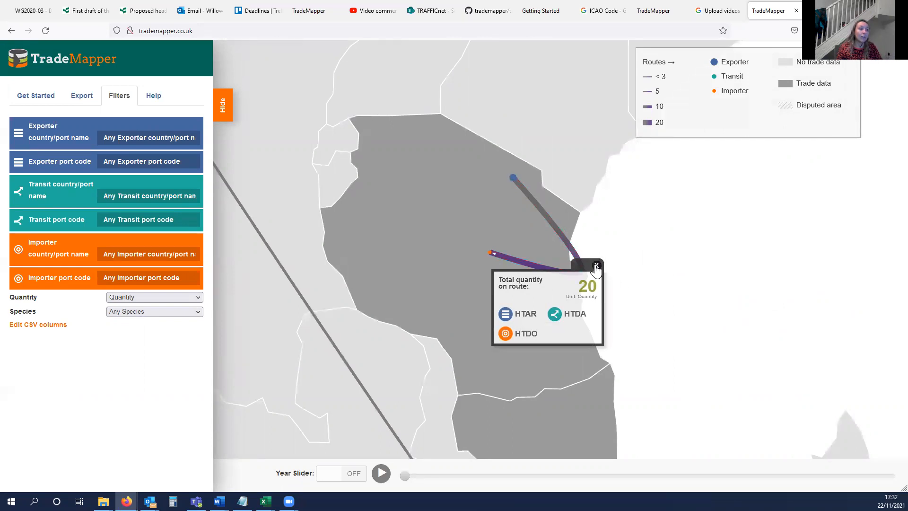
click(653, 274)
- Inspect the route details and port names for the trade route from Port Rashid through Mexico to Georgetown
scroll(650, 267, down, 5)
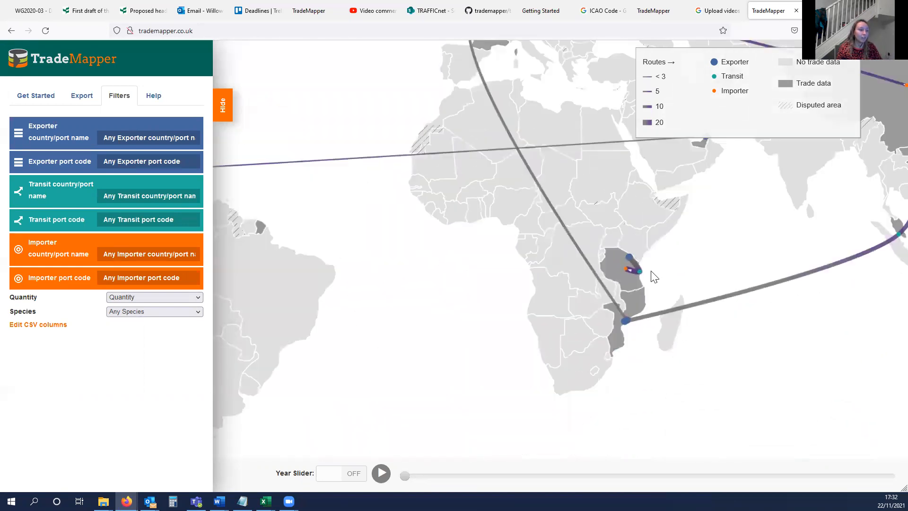
scroll(563, 266, down, 2)
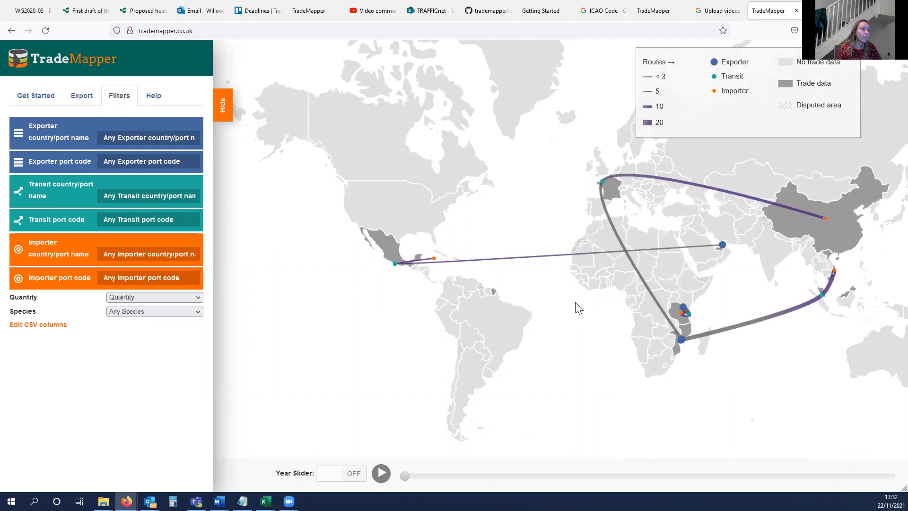
scroll(674, 270, up, 3)
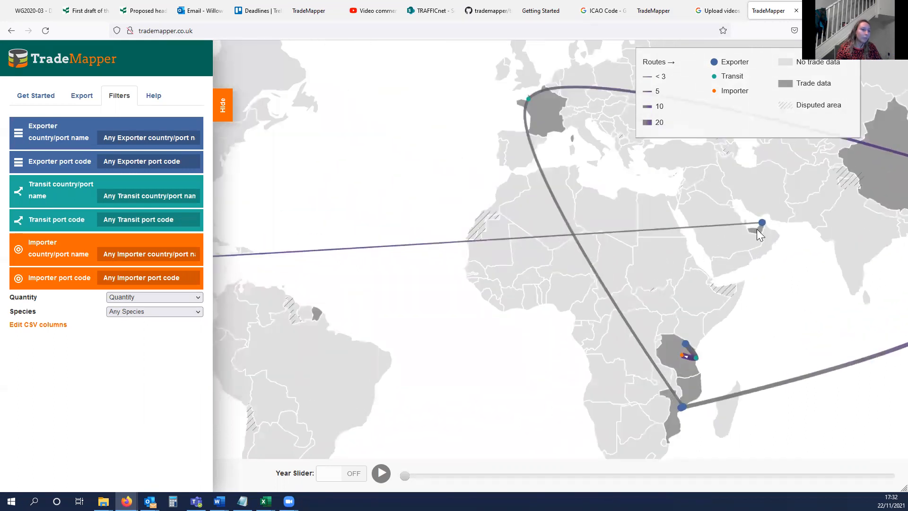
click(761, 223)
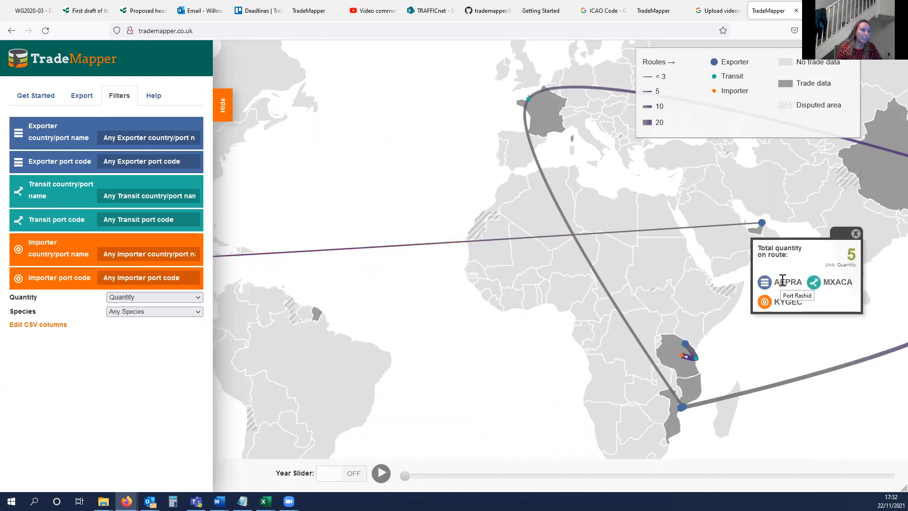
drag(577, 302, 629, 295)
drag(517, 289, 652, 319)
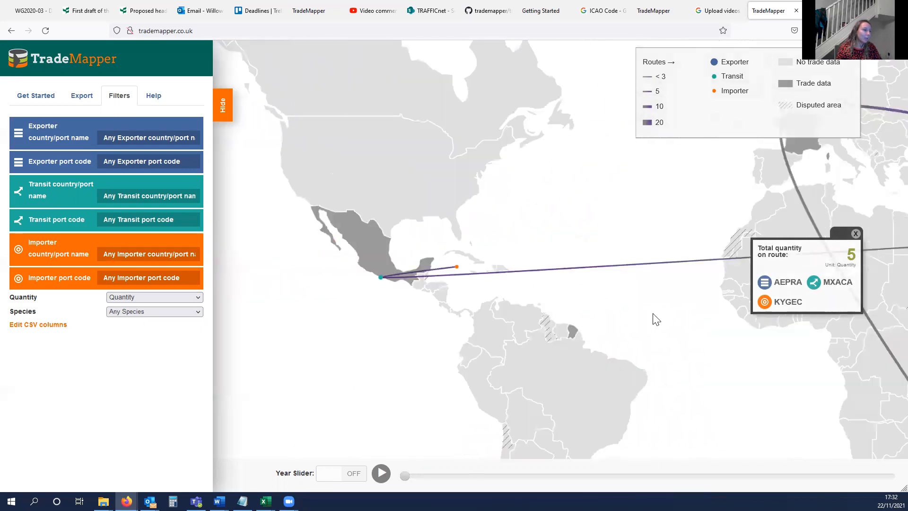
click(481, 277)
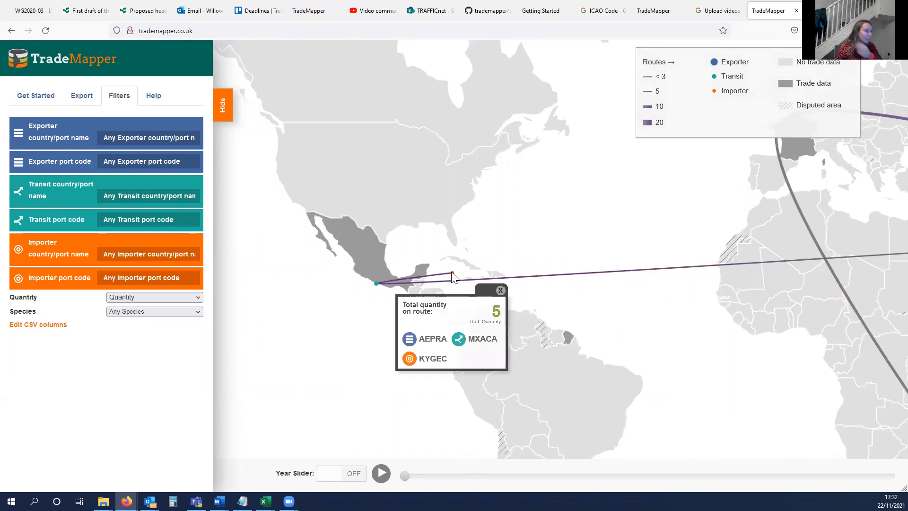
- Inspect the route details and location names for the trade route from Luabo through Granville Airport to China
drag(567, 314, 462, 321)
drag(820, 343, 686, 313)
click(702, 310)
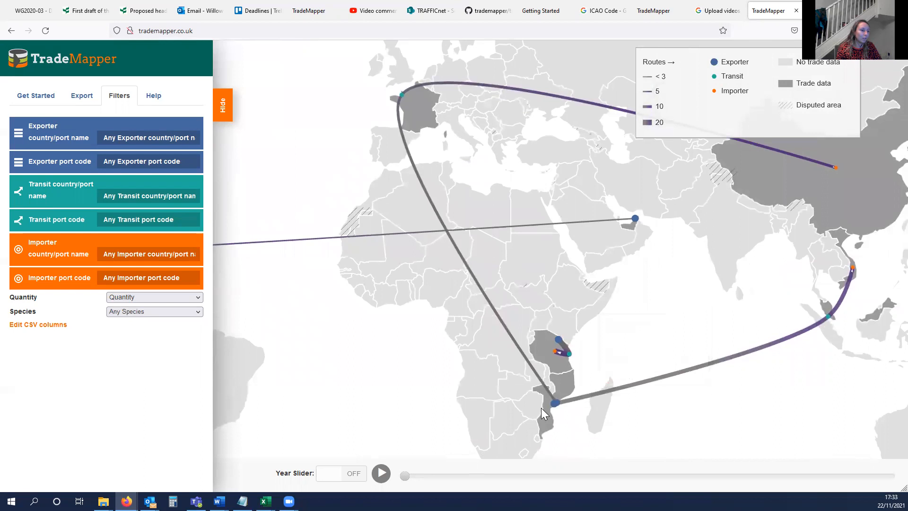
click(553, 400)
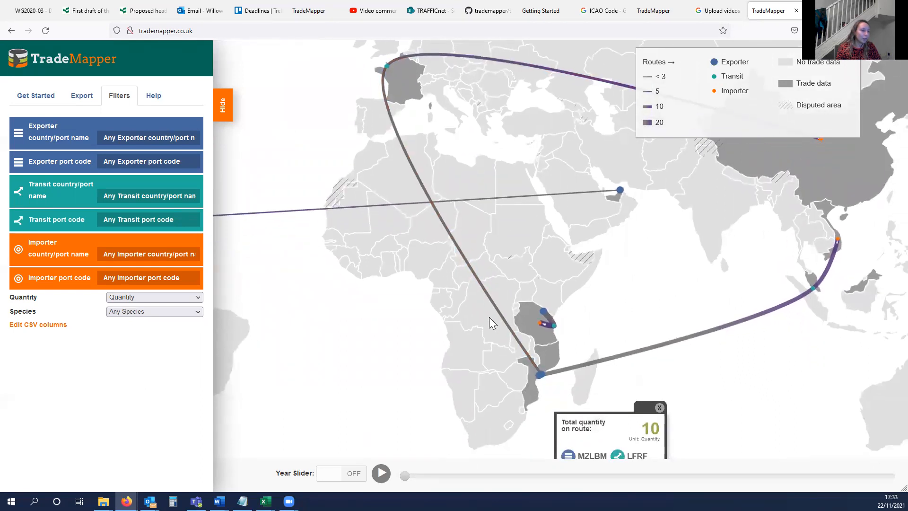
mouse_move(521, 363)
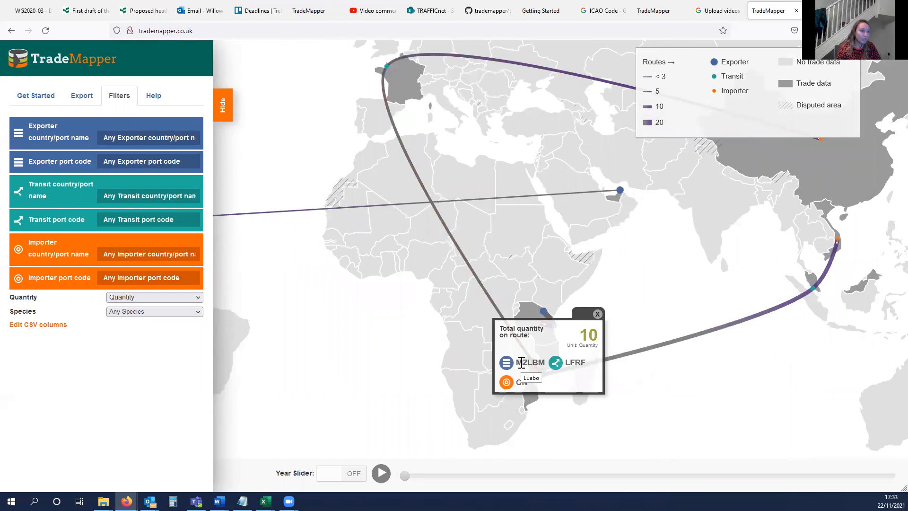
mouse_move(570, 363)
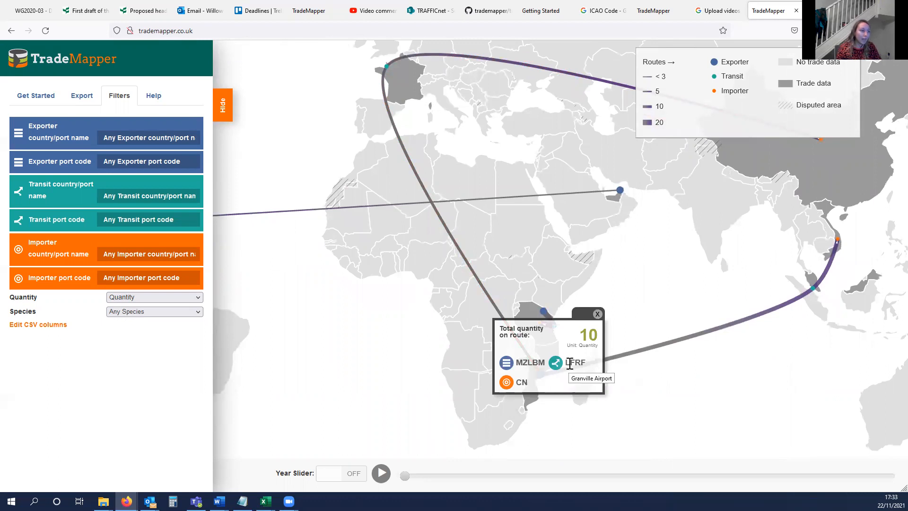
drag(664, 236, 600, 283)
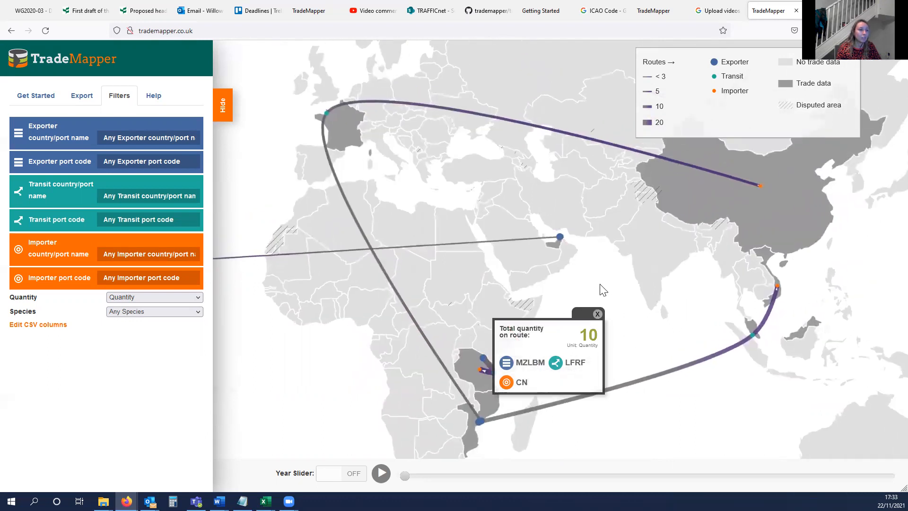
click(713, 177)
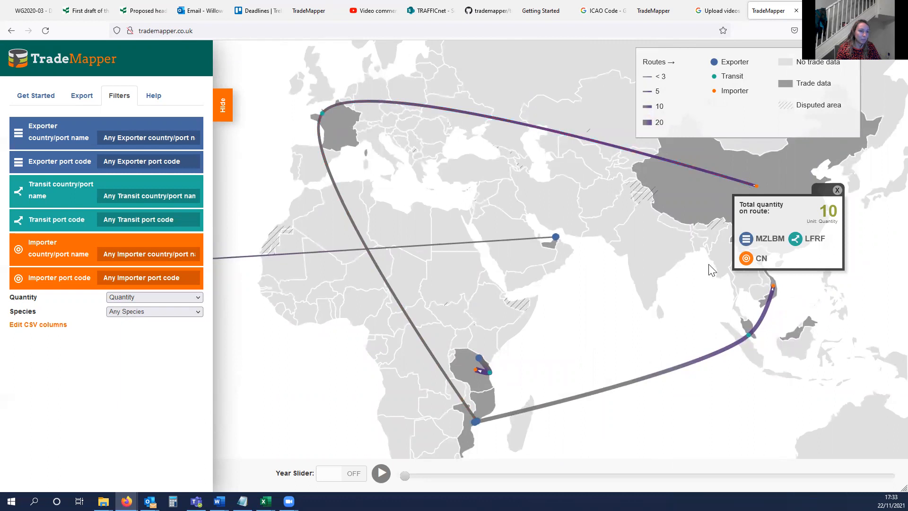
click(836, 191)
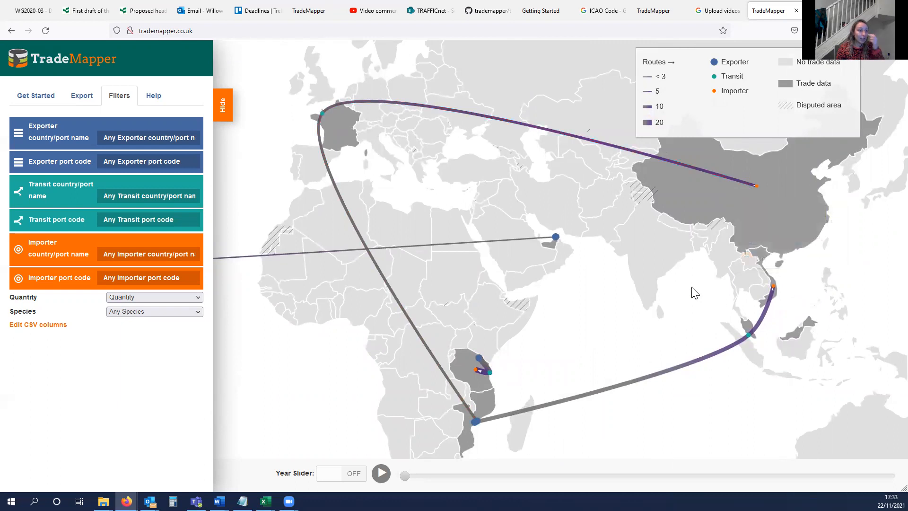